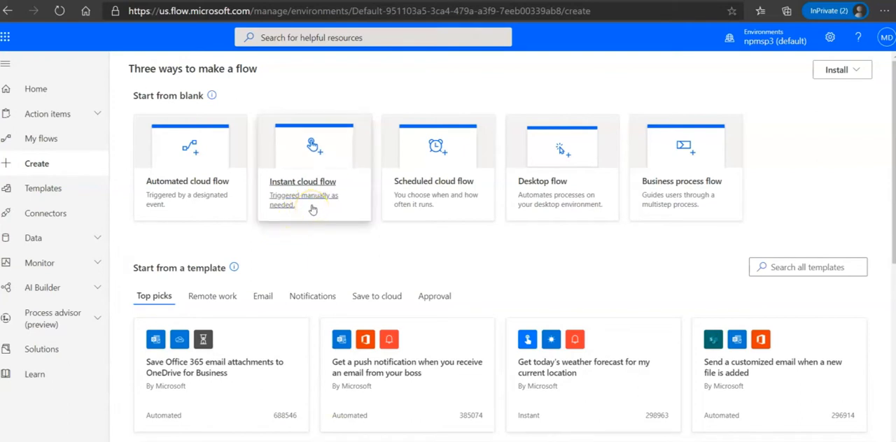
Step: Create an instant cloud flow named "Bring Excel" with the "Manually trigger a flow" trigger
click(305, 175)
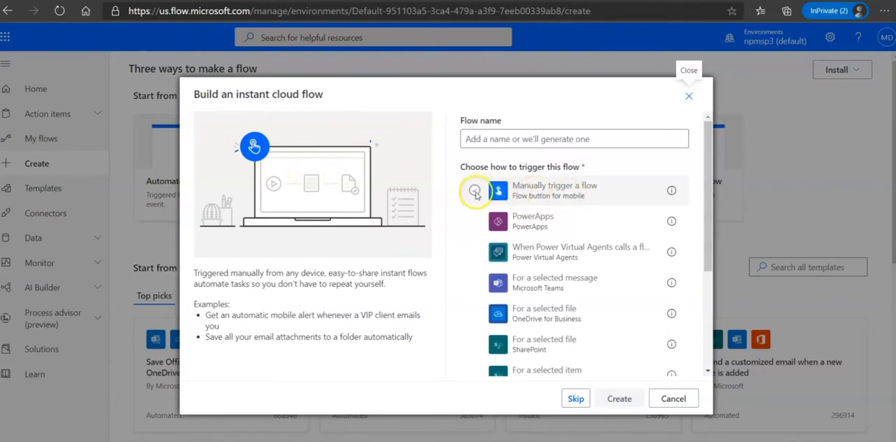
click(475, 191)
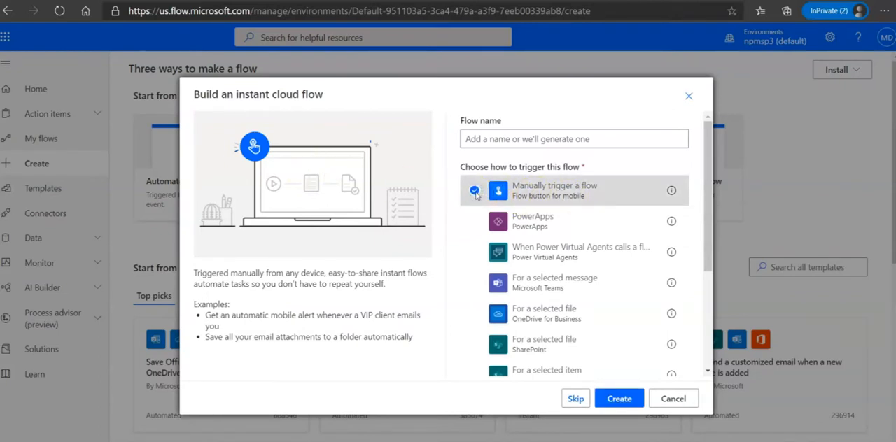
click(500, 140)
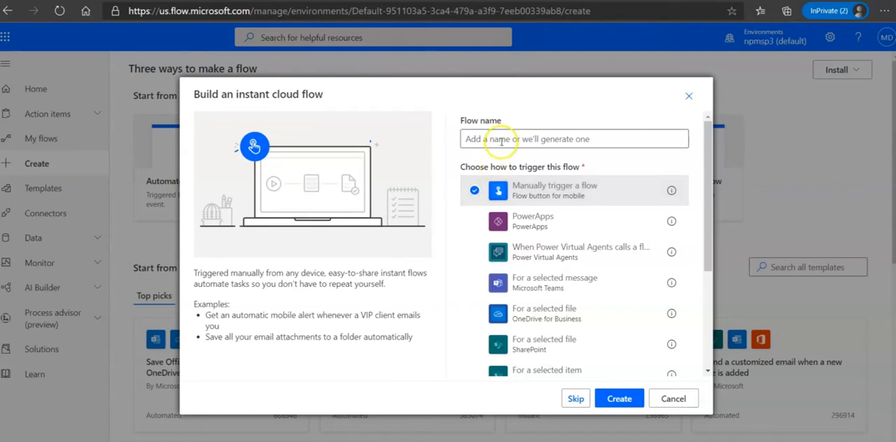
click(501, 140)
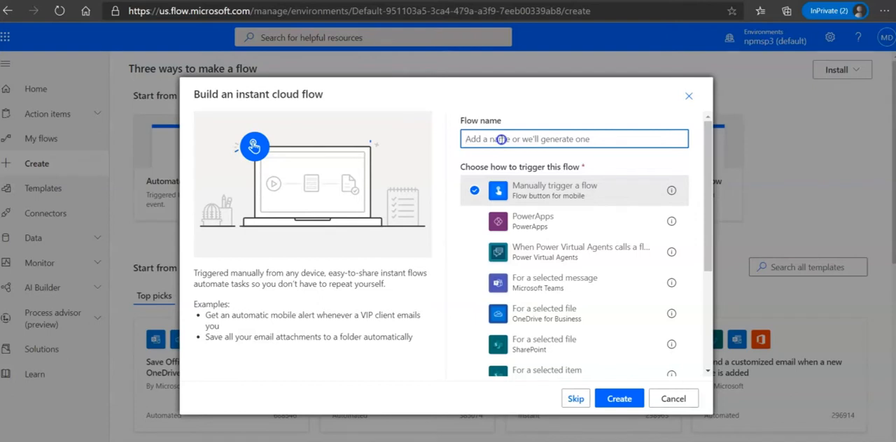
text(Bring Ex)
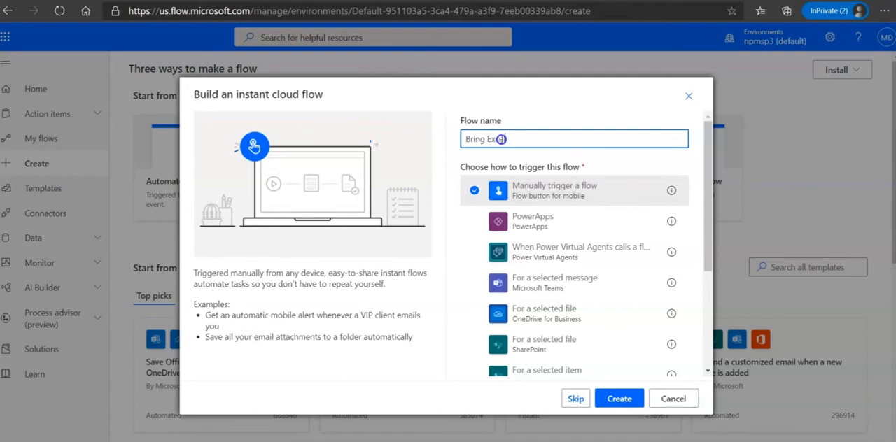
text(cel)
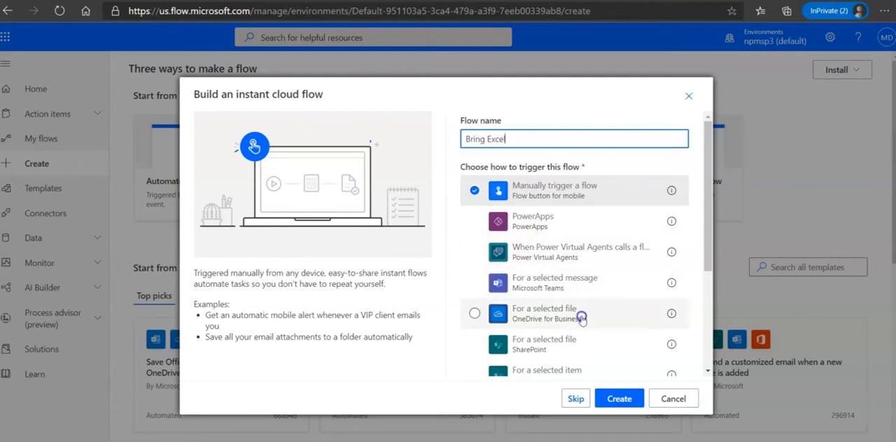
click(617, 399)
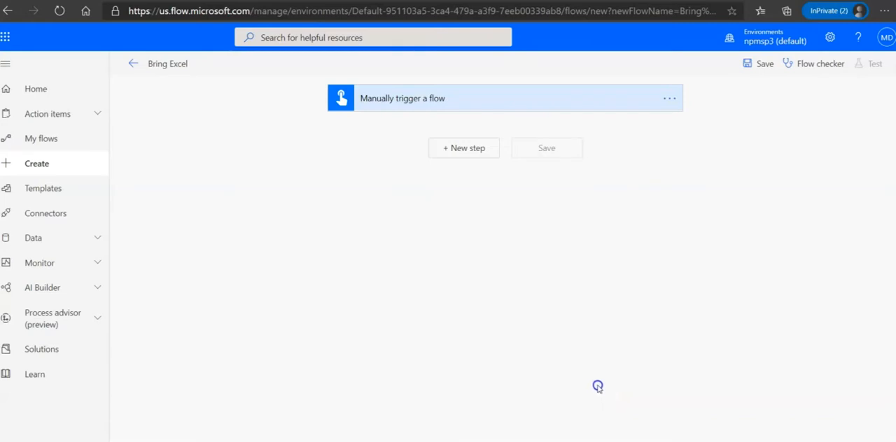
Step: Add the Excel Online (Business) action "List rows present in a table" after the manual trigger
click(460, 210)
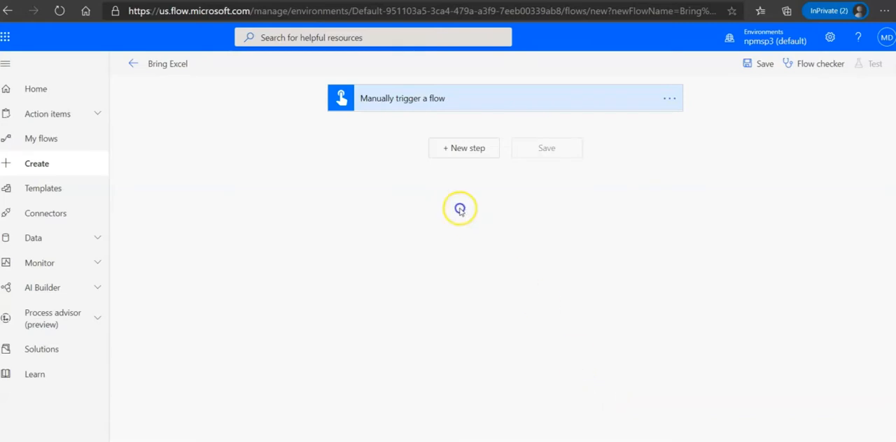
click(443, 150)
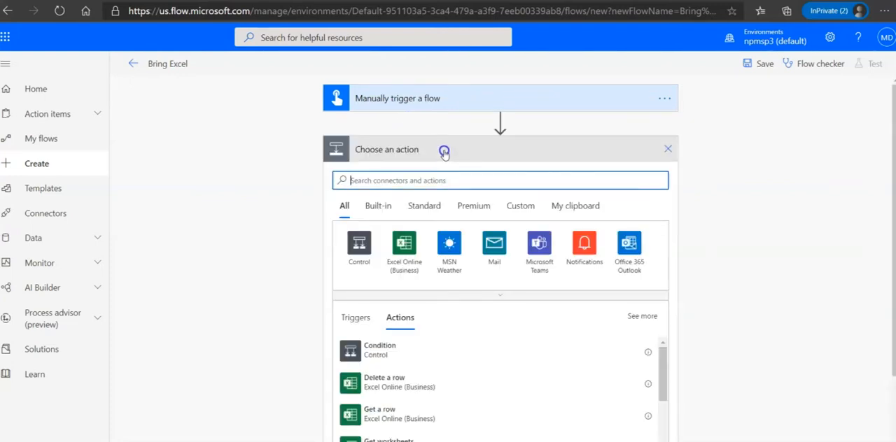
click(427, 180)
text(list)
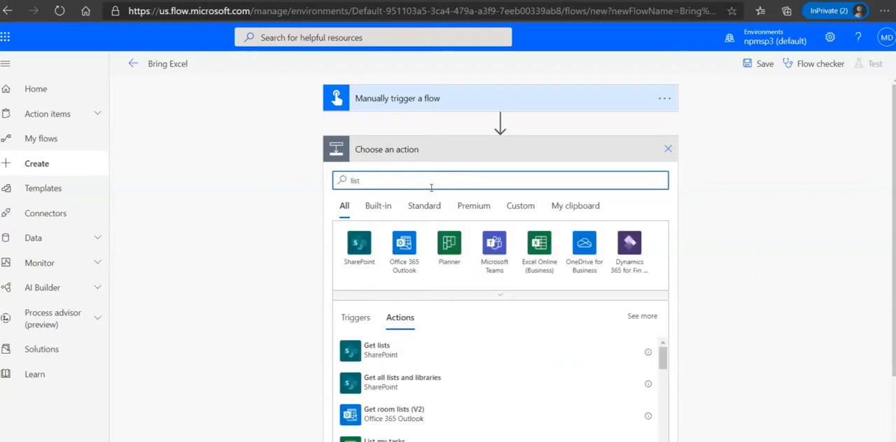
text( rows)
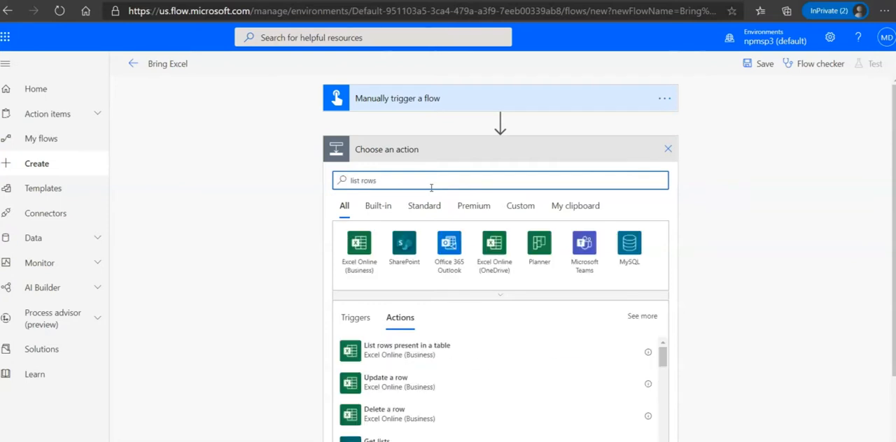
click(380, 353)
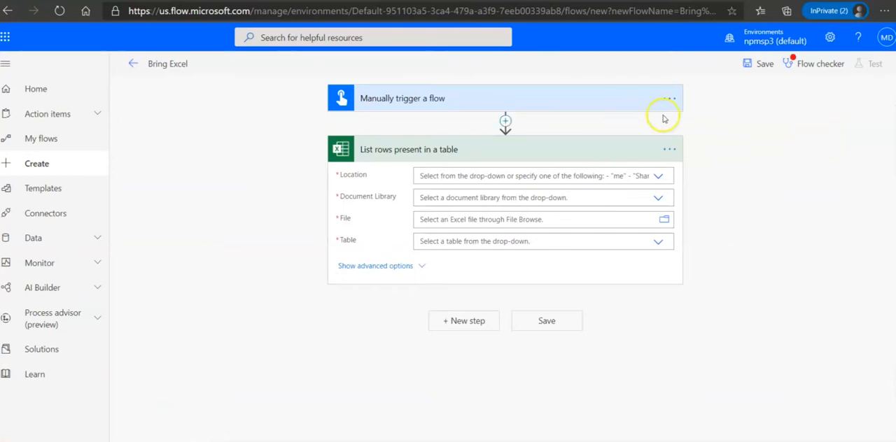
Step: Point the list-rows action to location Group - ABC, library Documents, file "Import to Excel 1.xlsx" and table Table1
click(658, 177)
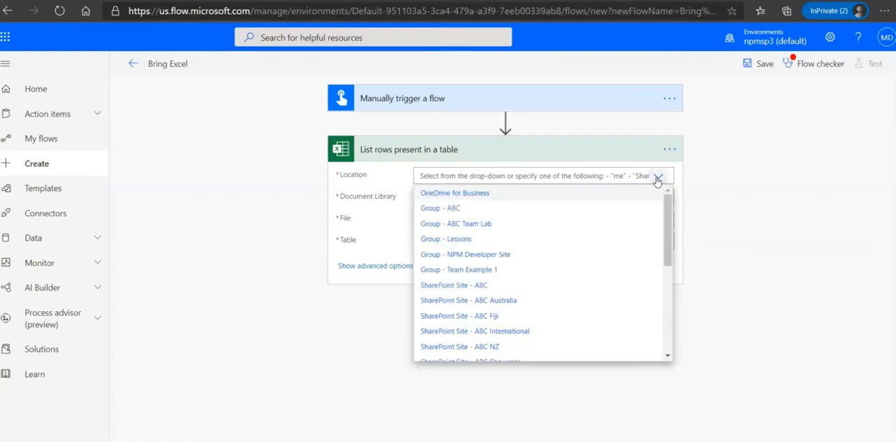
click(469, 209)
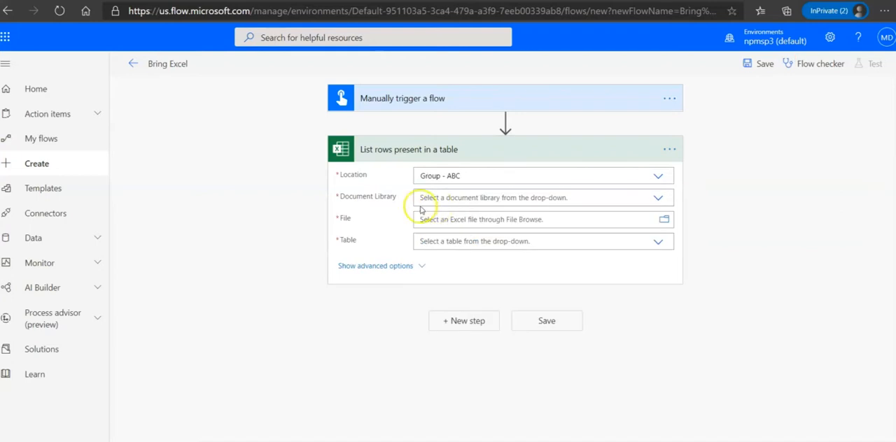
click(658, 199)
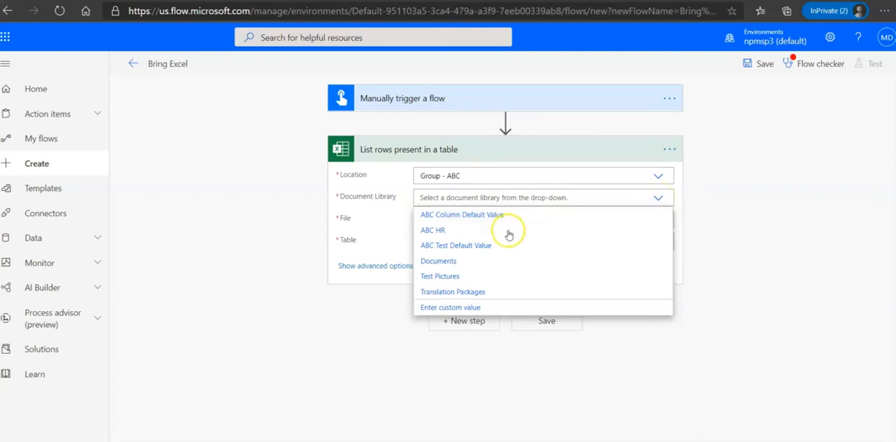
click(452, 263)
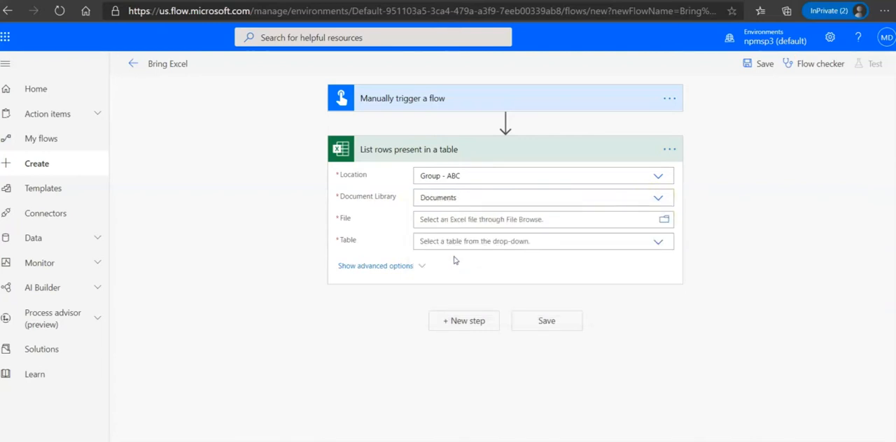
click(662, 222)
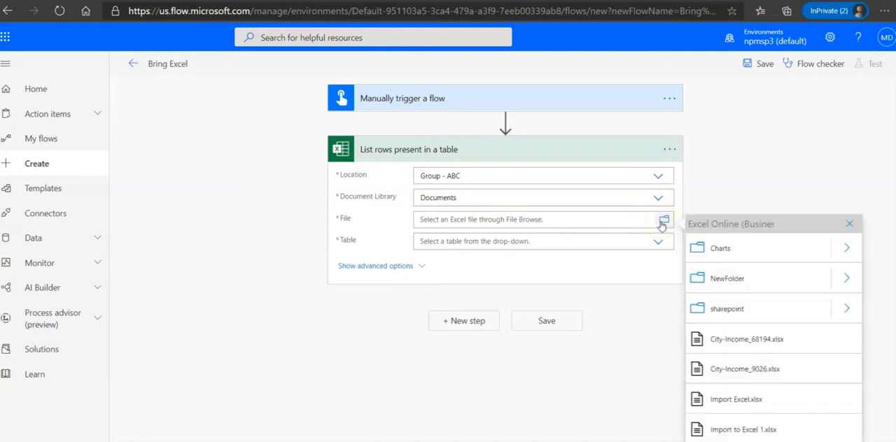
click(740, 432)
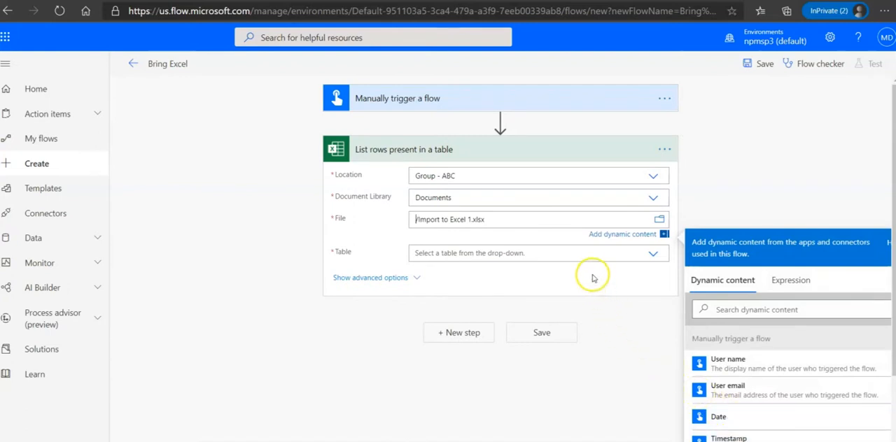
click(579, 256)
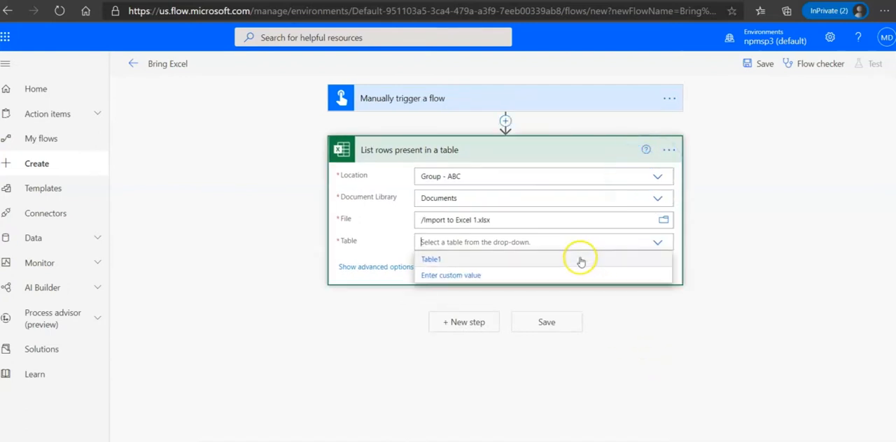
click(489, 262)
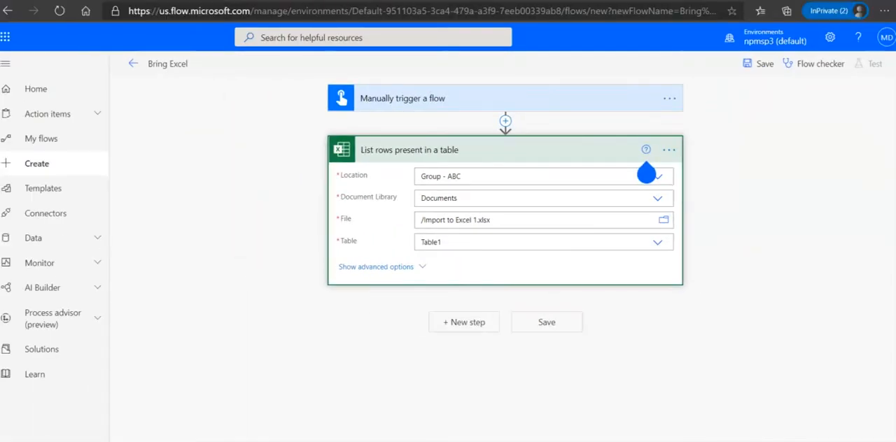
Step: Add the SharePoint "Create item" action after the list-rows action
click(455, 325)
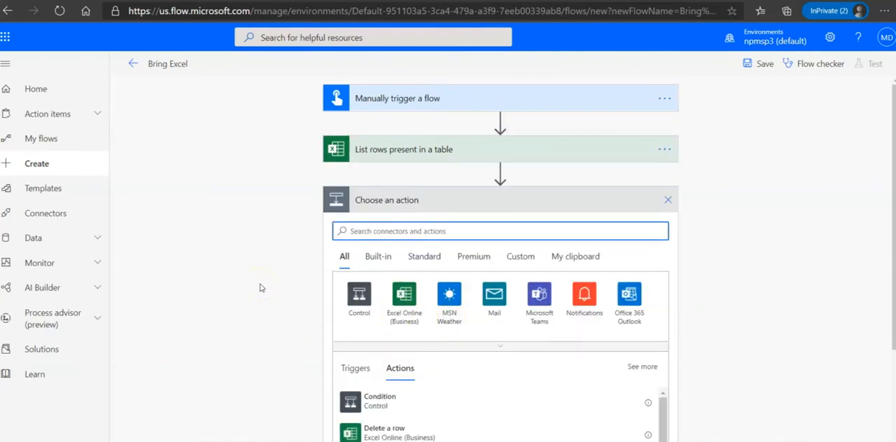
click(368, 229)
text(create)
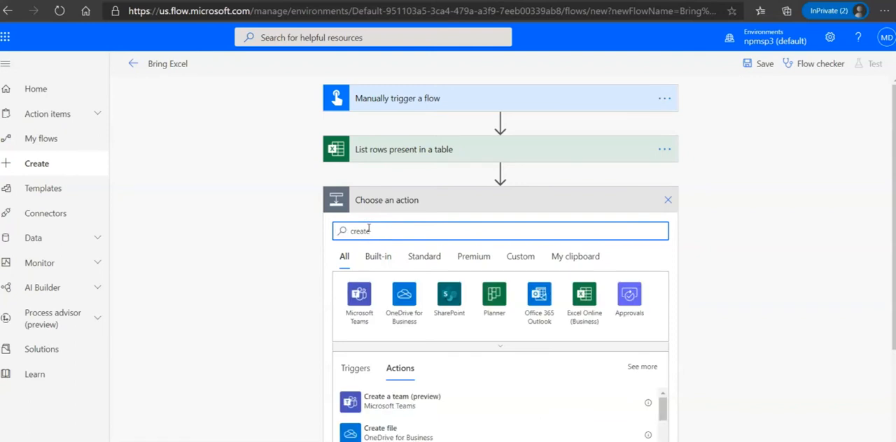
text( ite)
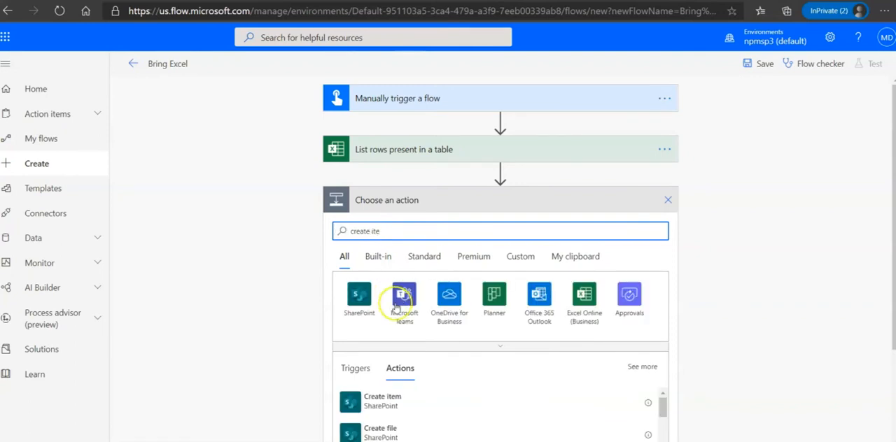
click(370, 405)
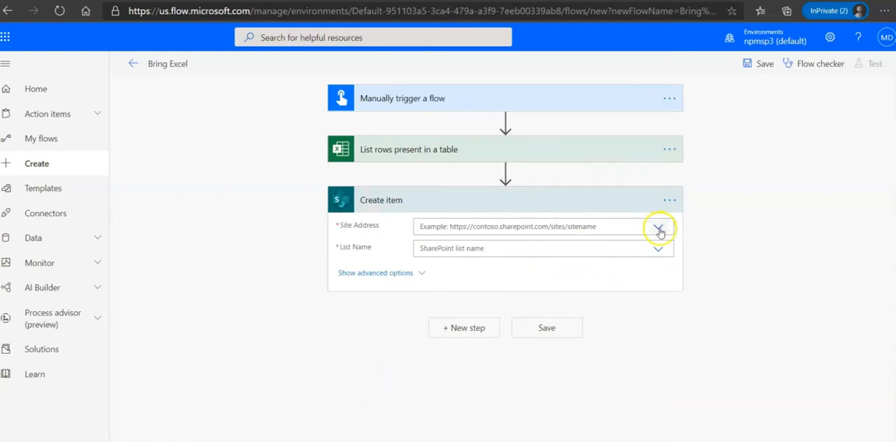
Step: Set the Create item action's site address to the ABC site and its list to Student Data Project
click(658, 229)
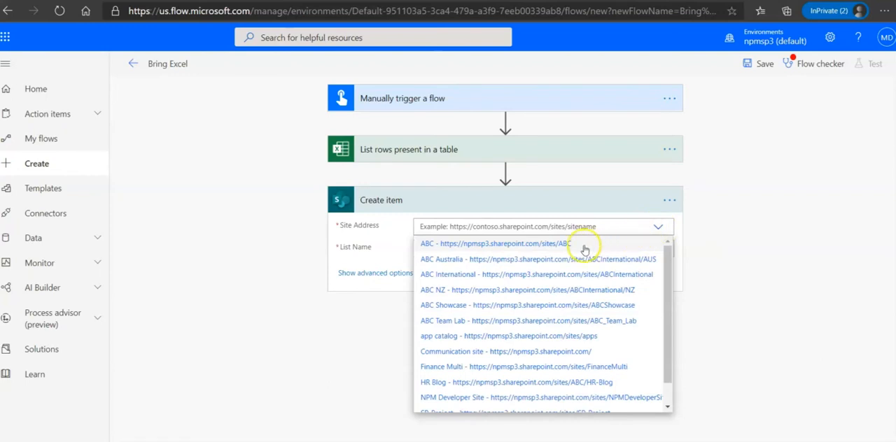
click(585, 248)
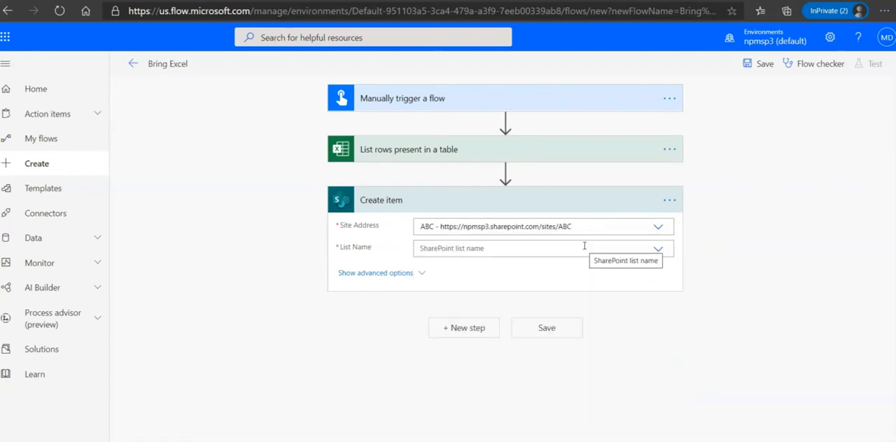
click(657, 252)
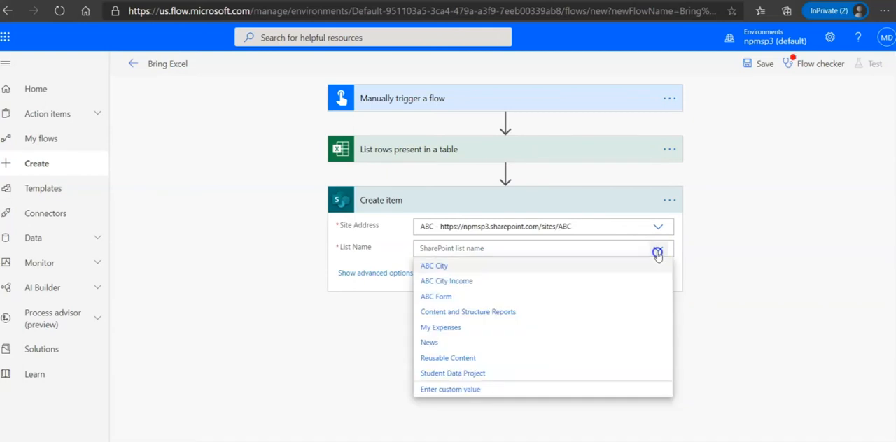
click(470, 373)
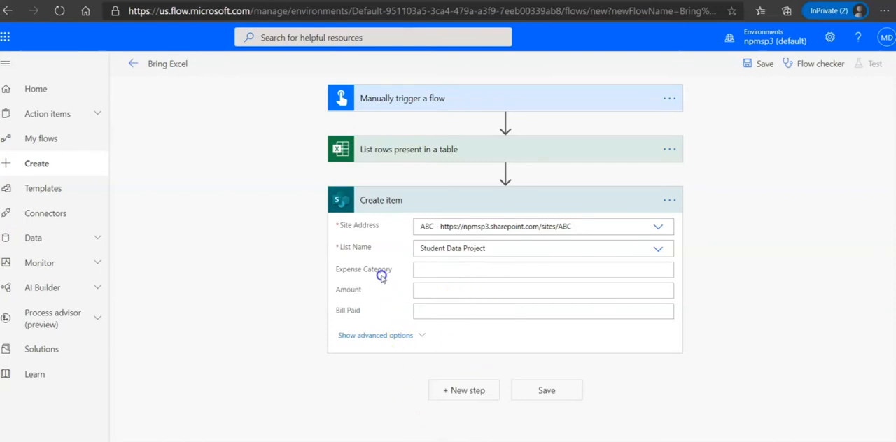
Step: Map the Expense Category field to the Excel table's Name column and reopen the Create item action inside the loop
click(436, 270)
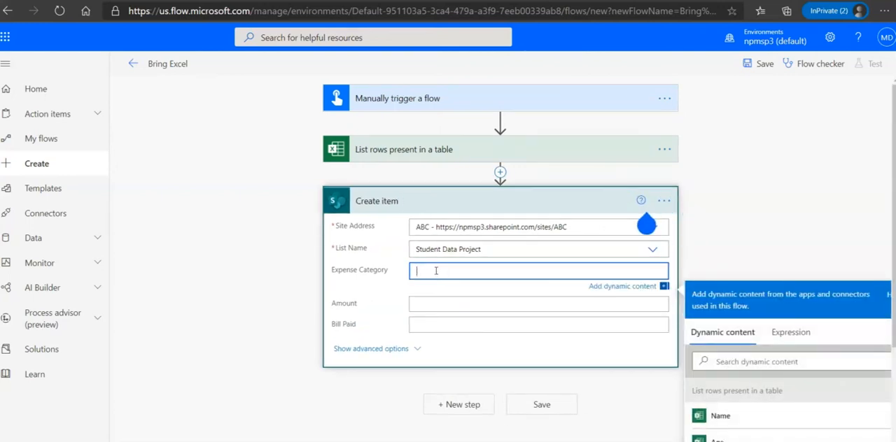
click(719, 416)
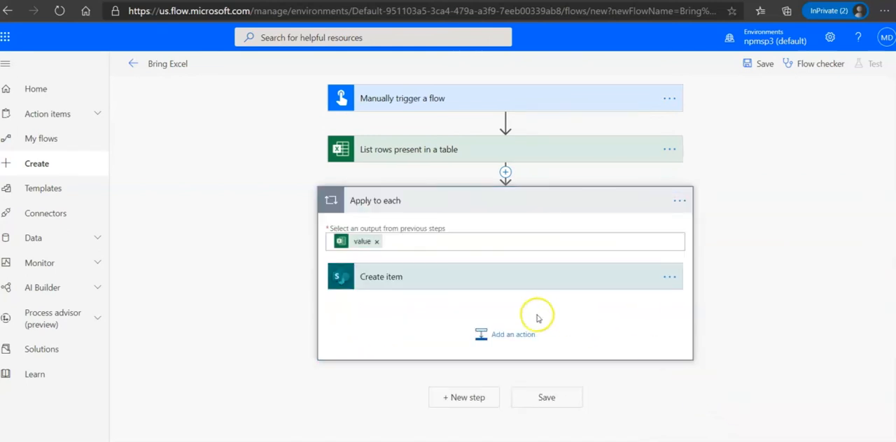
click(377, 279)
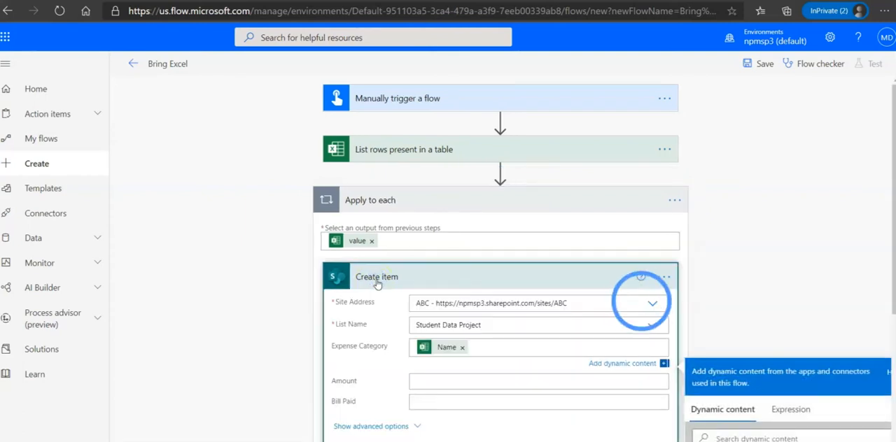
Step: Map the Create item action's Amount field to the Age column from the Excel table rows
click(438, 381)
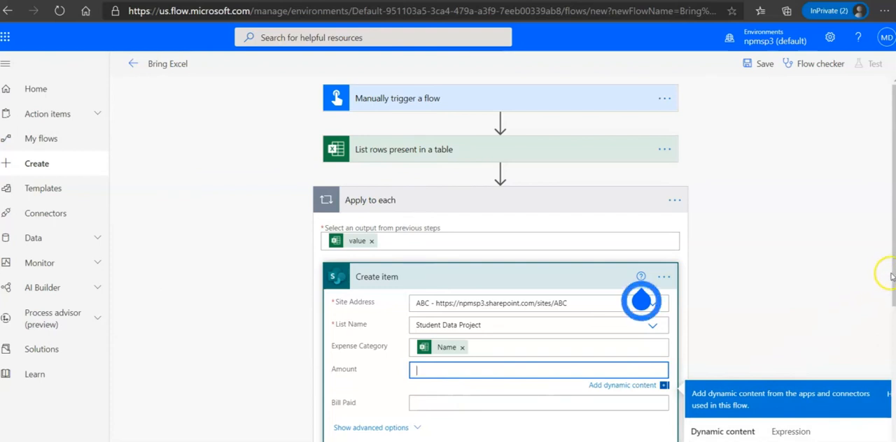
scroll(880, 276, down, 2)
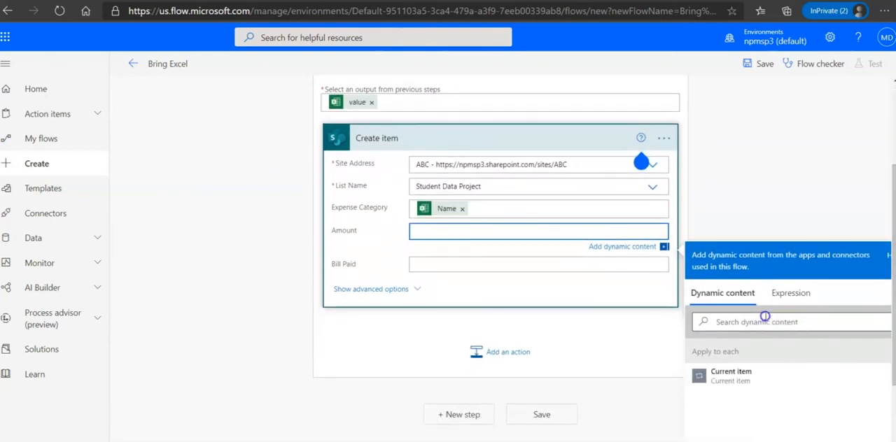
click(763, 321)
text(age)
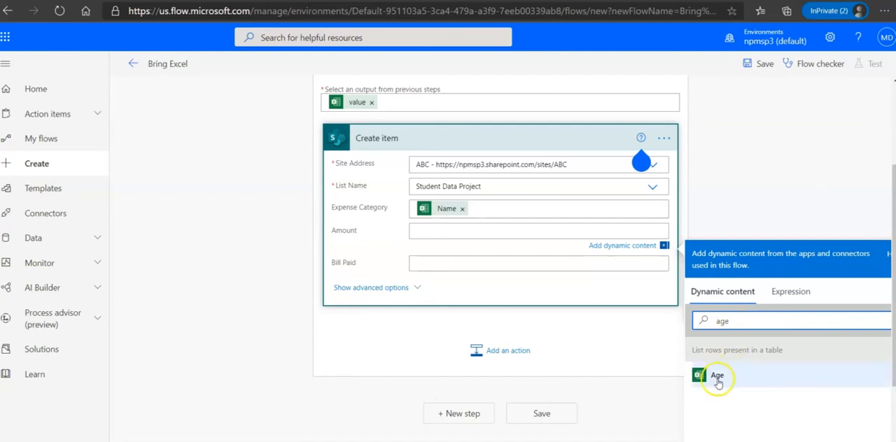
click(717, 380)
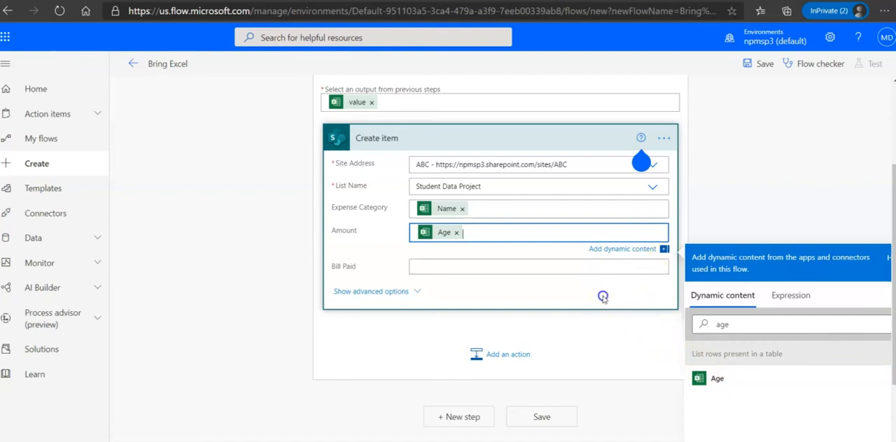
click(603, 296)
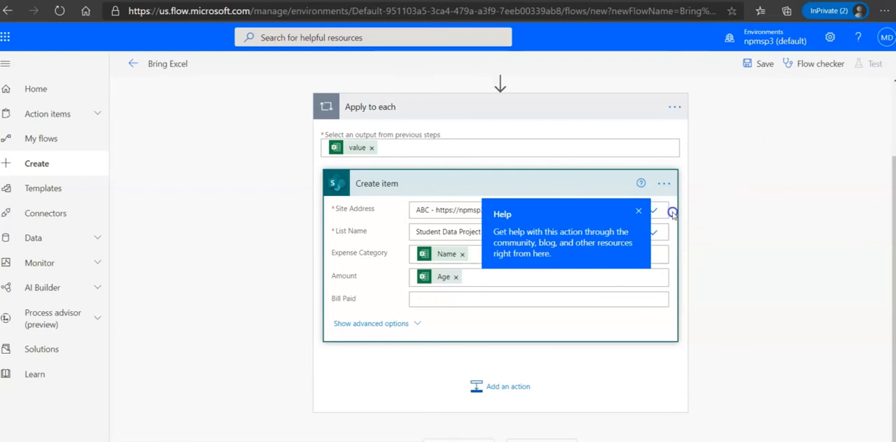
Step: Dismiss the help tip on the Create item action and save the Bring Excel flow
click(639, 211)
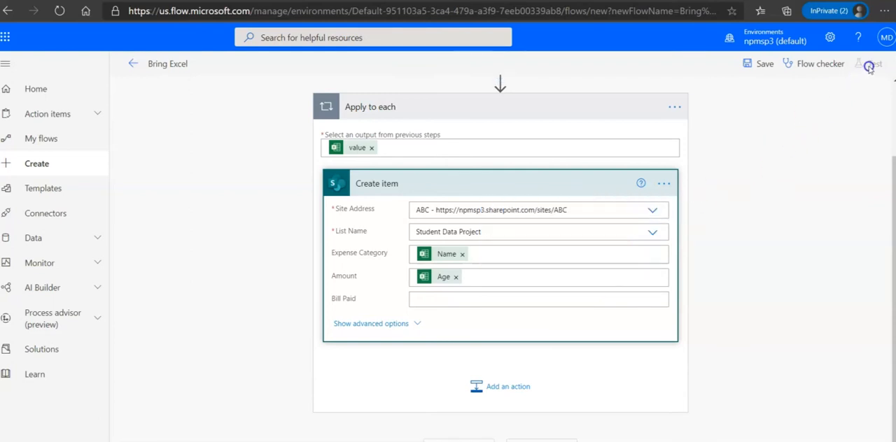
click(624, 385)
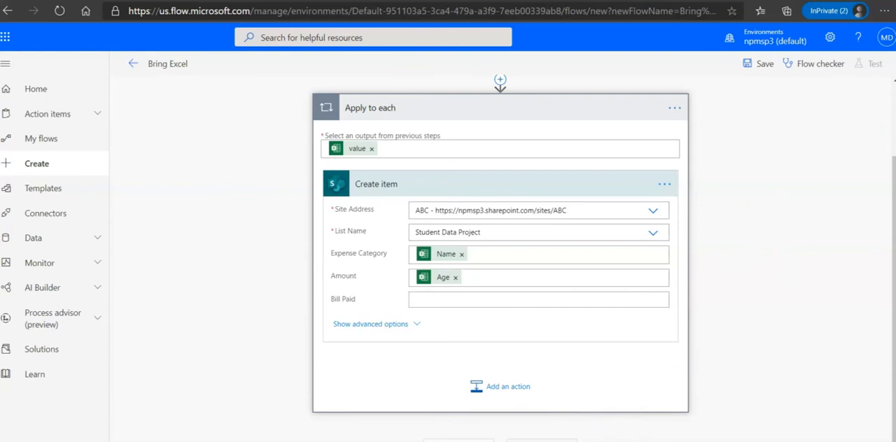
click(542, 440)
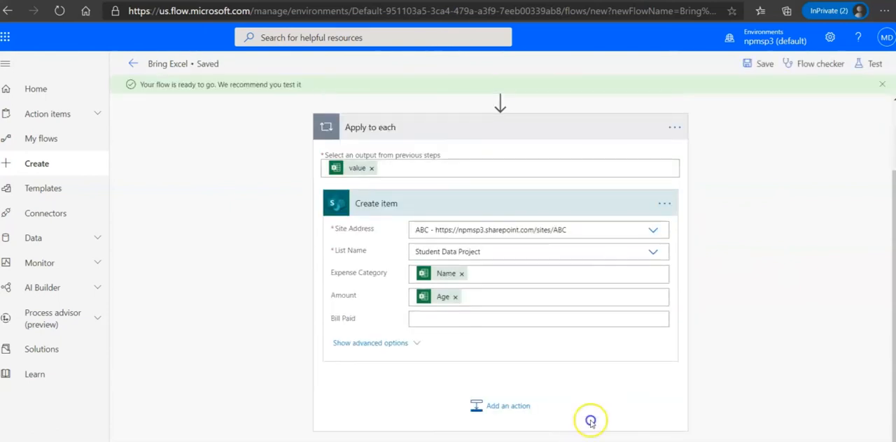
Step: Test the Bring Excel flow manually, running it with the Excel Online (Business) and SharePoint connections, and open the run's details
click(874, 66)
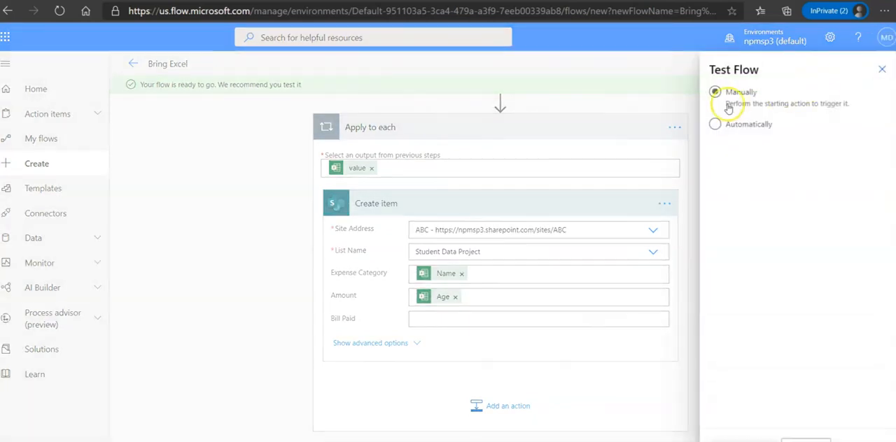
click(715, 91)
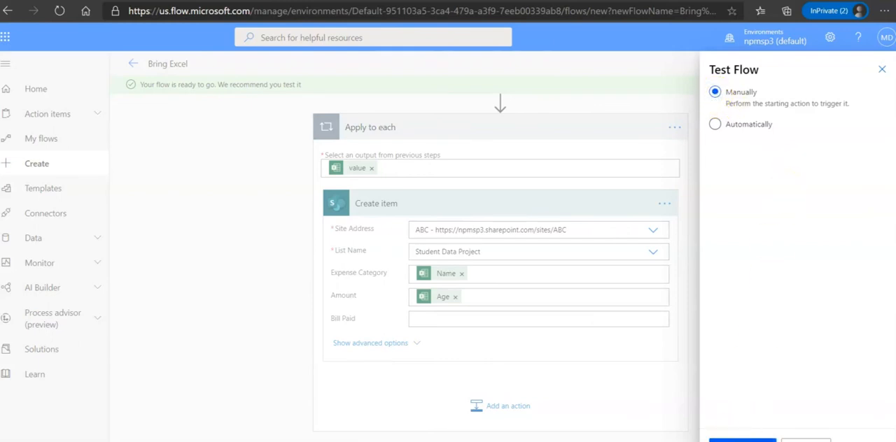
click(742, 441)
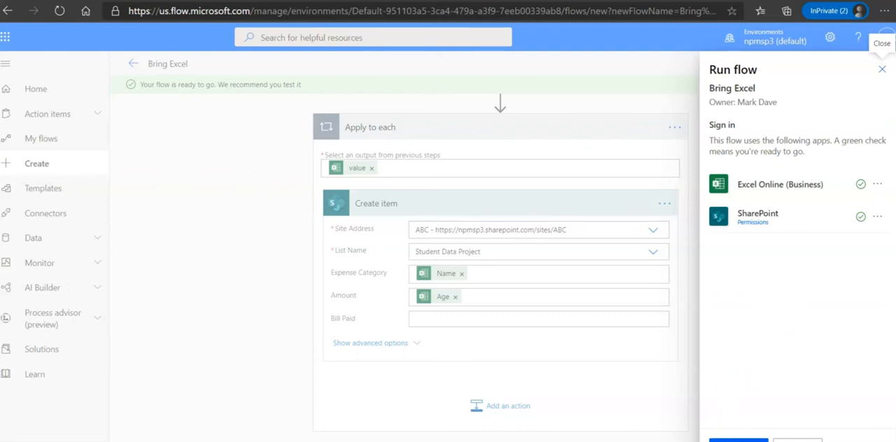
click(739, 441)
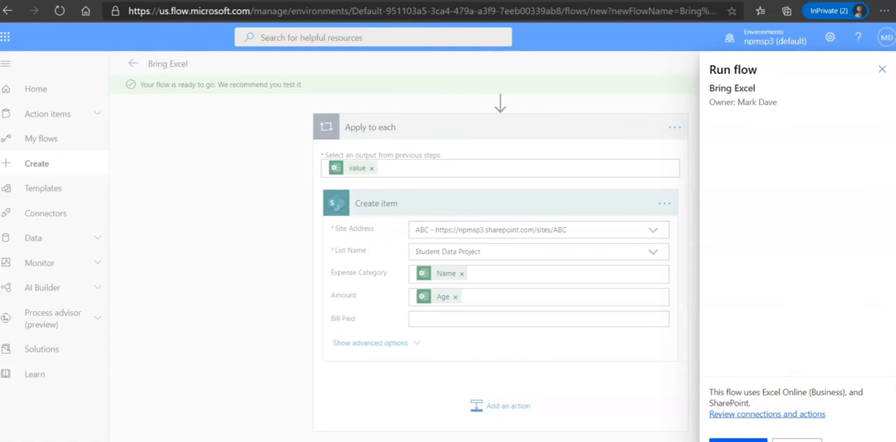
click(738, 440)
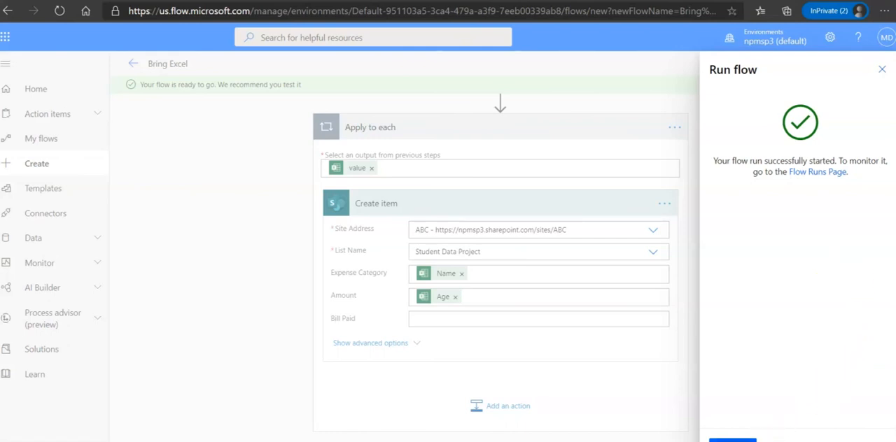
click(732, 440)
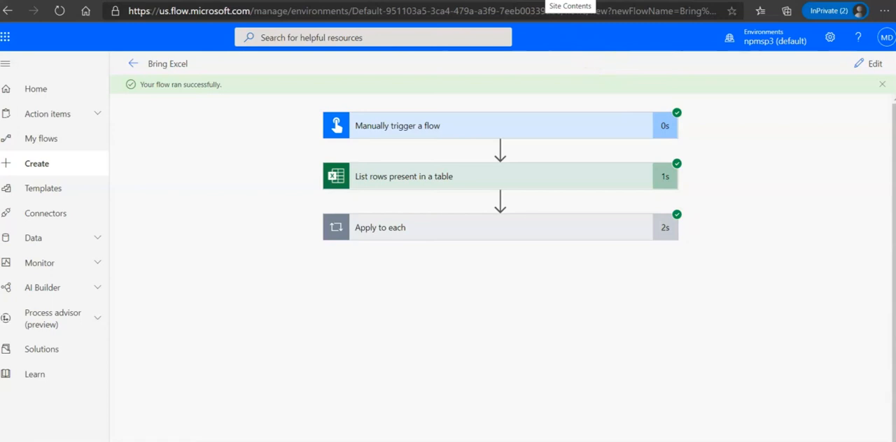
Step: Switch to the ABC site contents in SharePoint, open the Student Data Project list and examine its newly added items
click(543, 1)
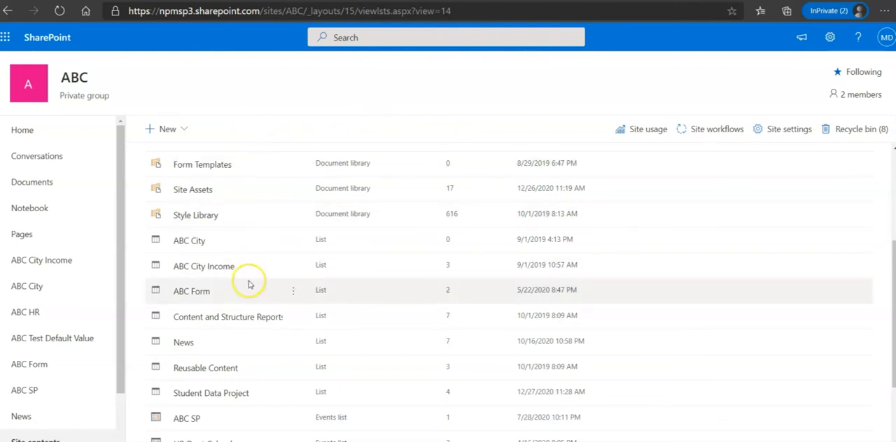
scroll(259, 297, down, 2)
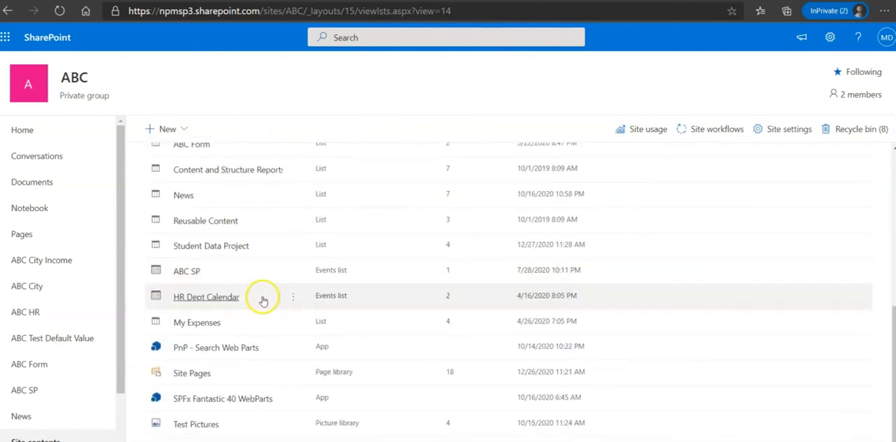
click(232, 253)
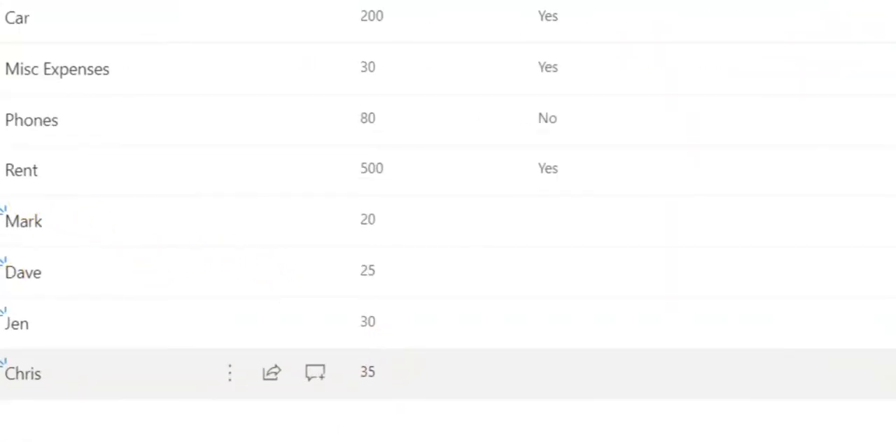
drag(3, 200, 418, 420)
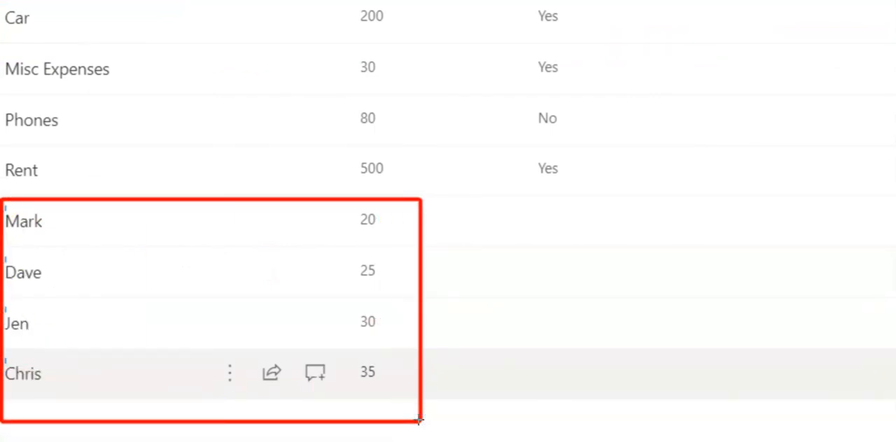